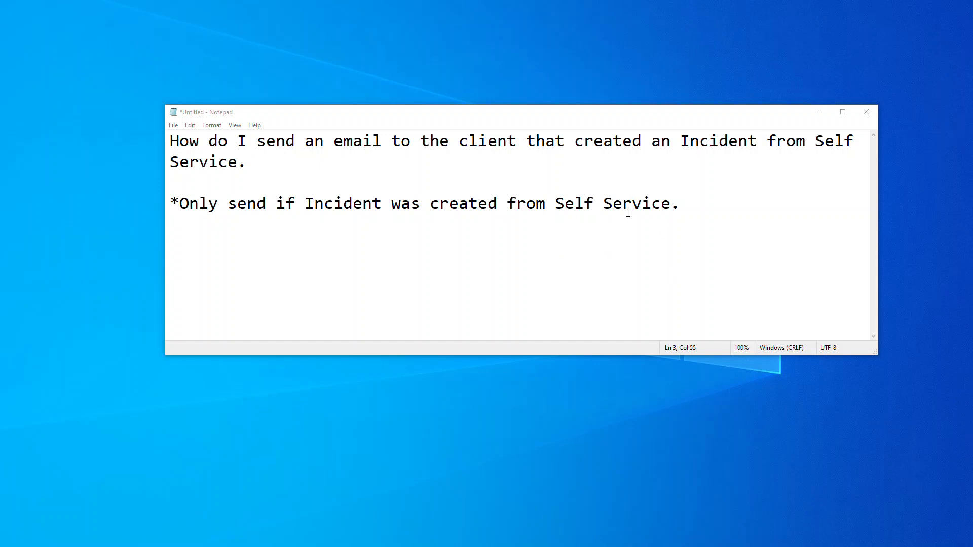
drag(700, 205, 165, 256)
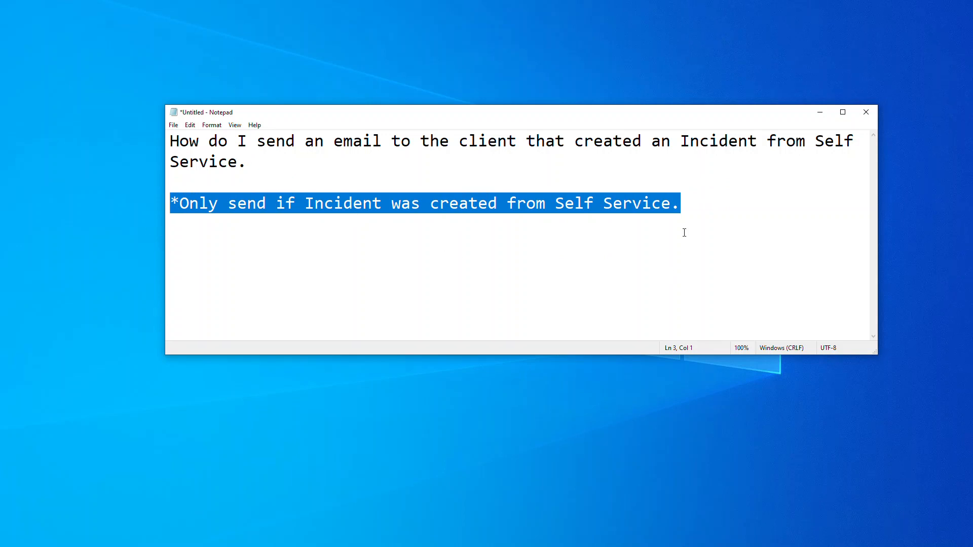
click(704, 204)
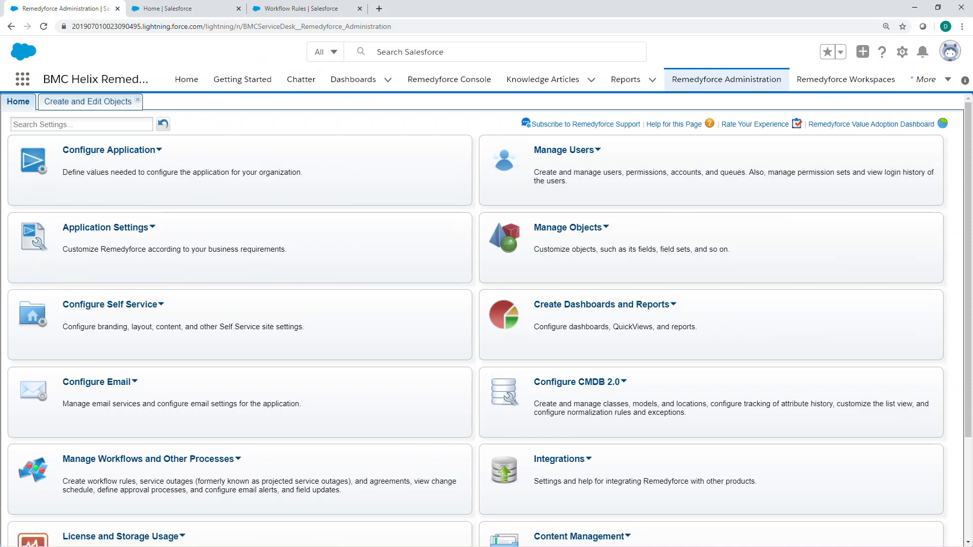
- Switch to the Notepad note and add the line "Workflow -> Process Builder -> Apex" below the Self Service condition
key(alt+Tab)
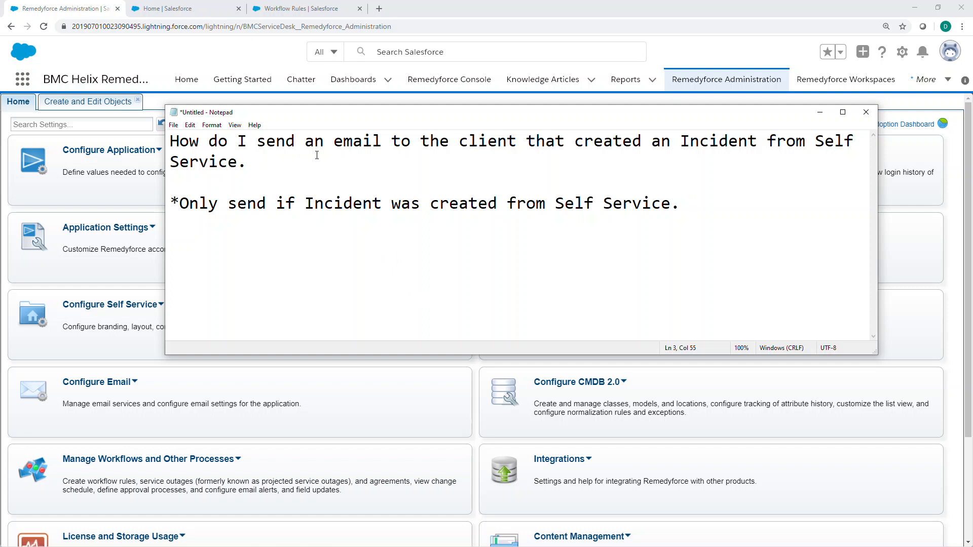
drag(333, 140, 383, 138)
click(233, 245)
text(Workflow -)
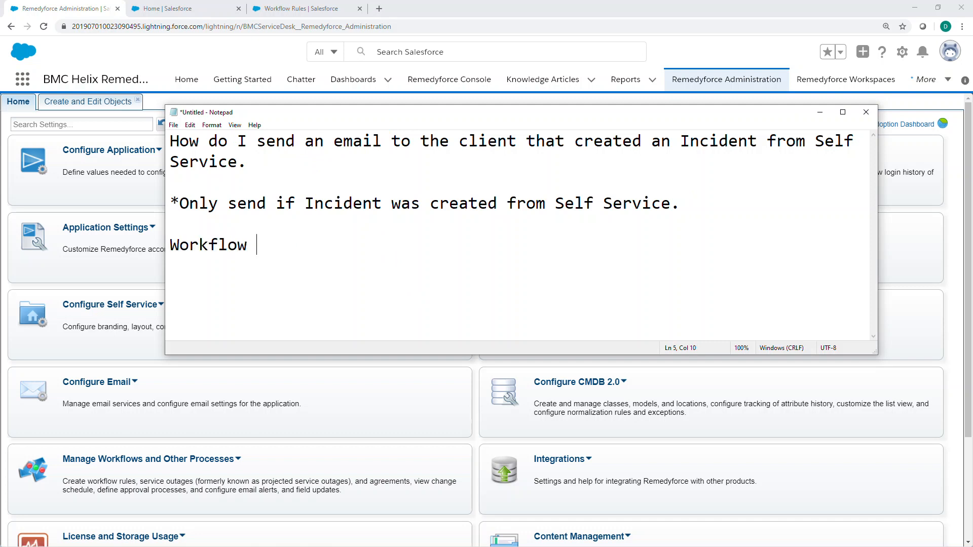
text(> Process Builder)
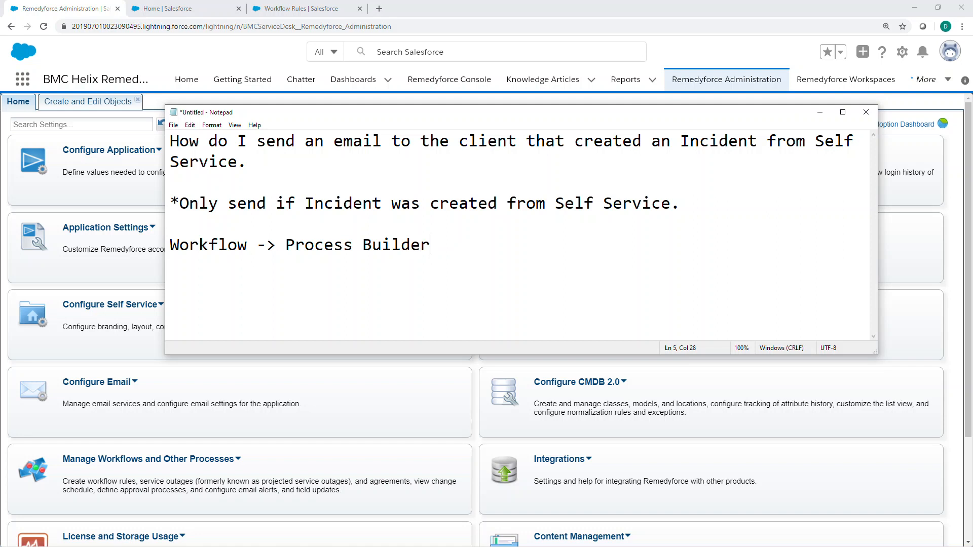
text( -> Apex)
- Remove "-> Process Builder -> Apex" from the last line of the note, keeping only "Workflow"
key(shift+Left)
key(shift+Left)
key(shift+Left)
key(shift+Left)
key(shift+Left)
key(shift+Left)
key(shift+Left)
key(shift+Left)
key(shift+Left)
key(shift+Left)
key(shift+Left)
key(shift+Left)
key(shift+Left)
key(shift+Left)
key(shift+Left)
key(shift+Left)
key(shift+Left)
key(shift+Left)
key(shift+Left)
key(shift+Left)
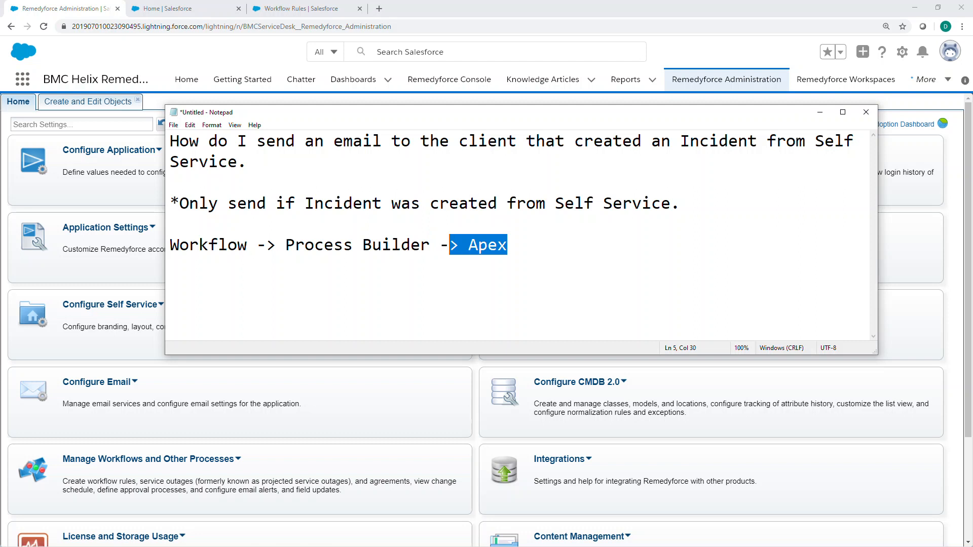
key(shift+Left)
key(shift+Left)
key(shift+Left)
key(ctrl+shift+Left)
key(ctrl+shift+Right)
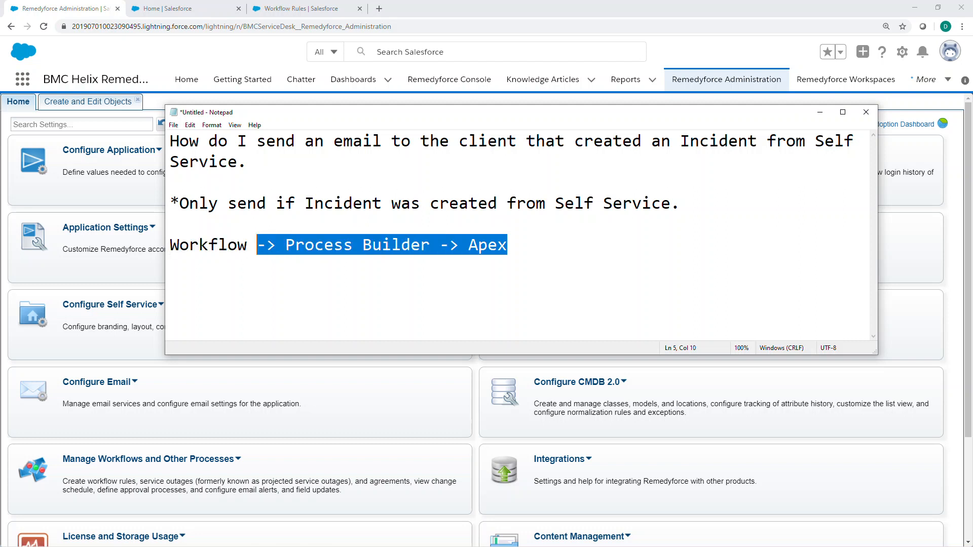
key(BackSpace)
key(BackSpace)
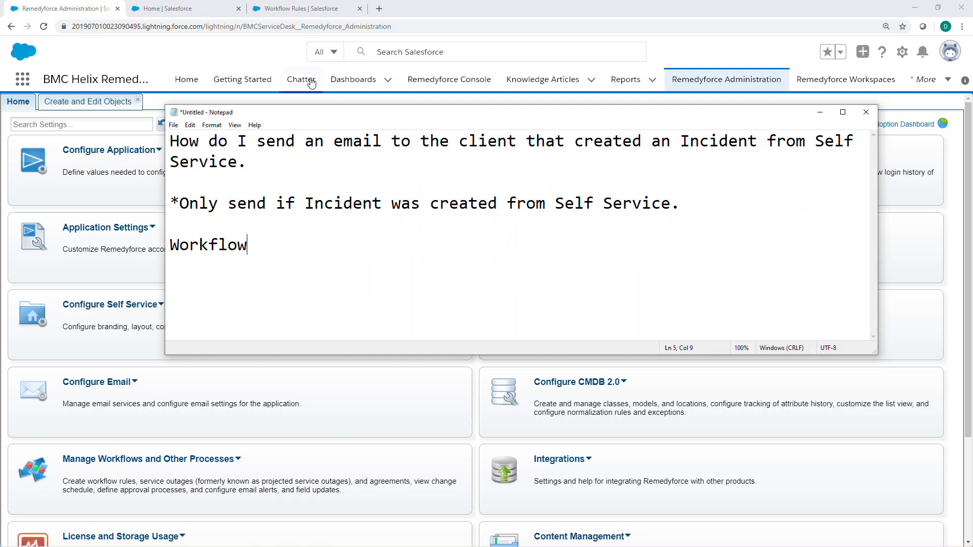
- Check the workflow rule criteria form in the browser, then add the line "Field;Operator;Value" under "Workflow" in the note
click(317, 9)
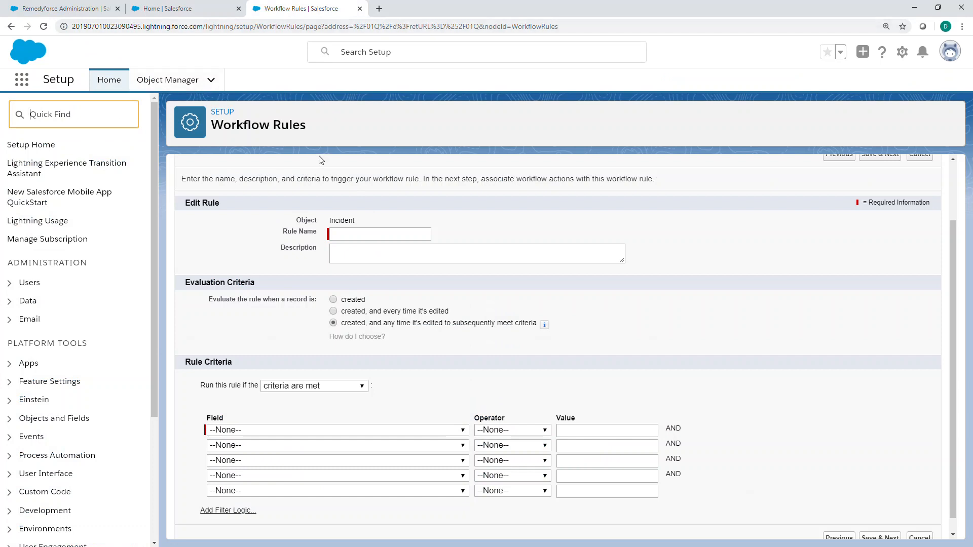
key(alt+Tab)
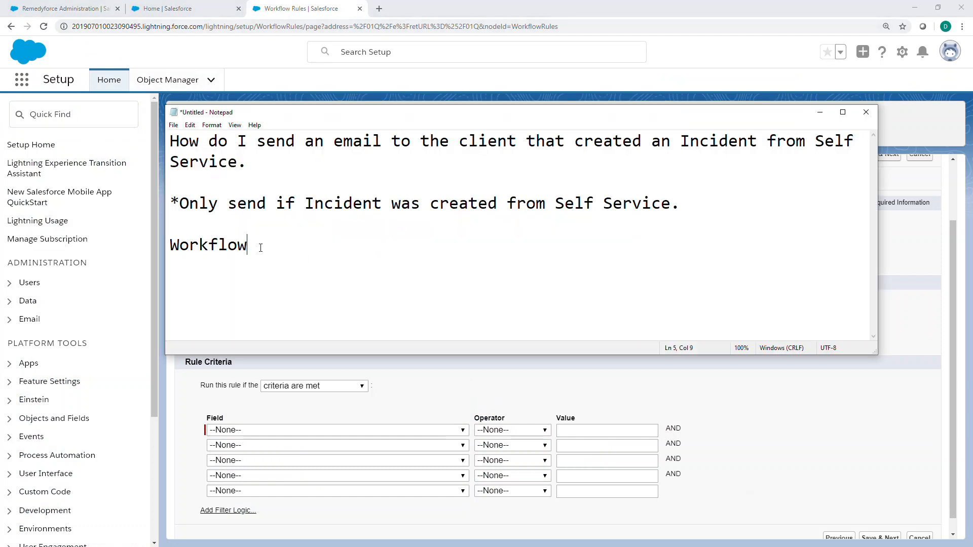
key(Return)
text(Field;Opera)
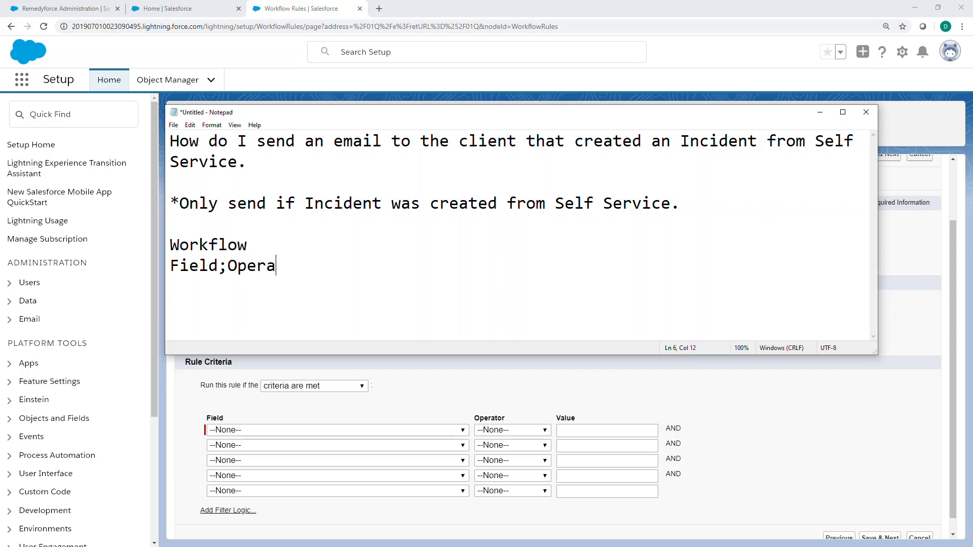
text(tor;Value)
key(Return)
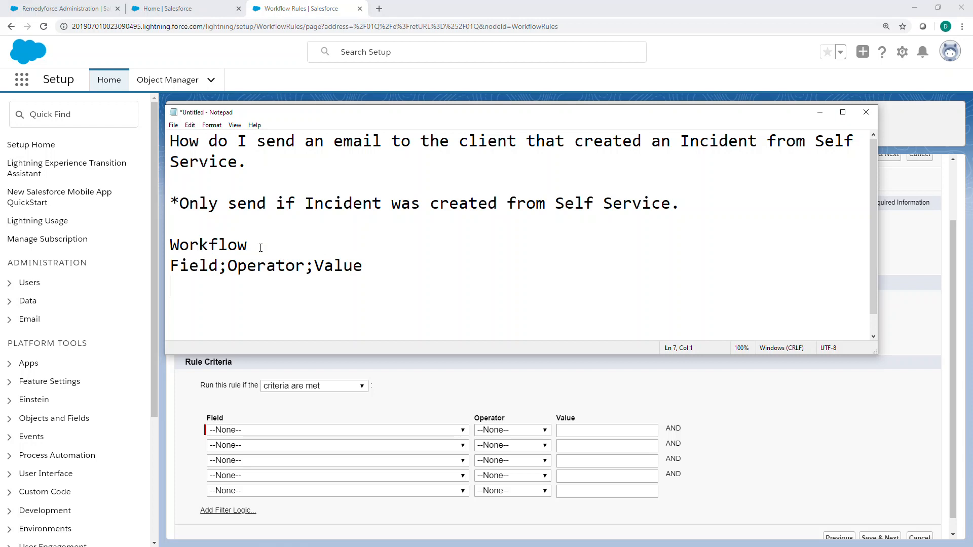
- Add an example criterion line to the note that sets Client equal to a person's first name
text(D)
key(BackSpace)
text(Client = David)
key(Return)
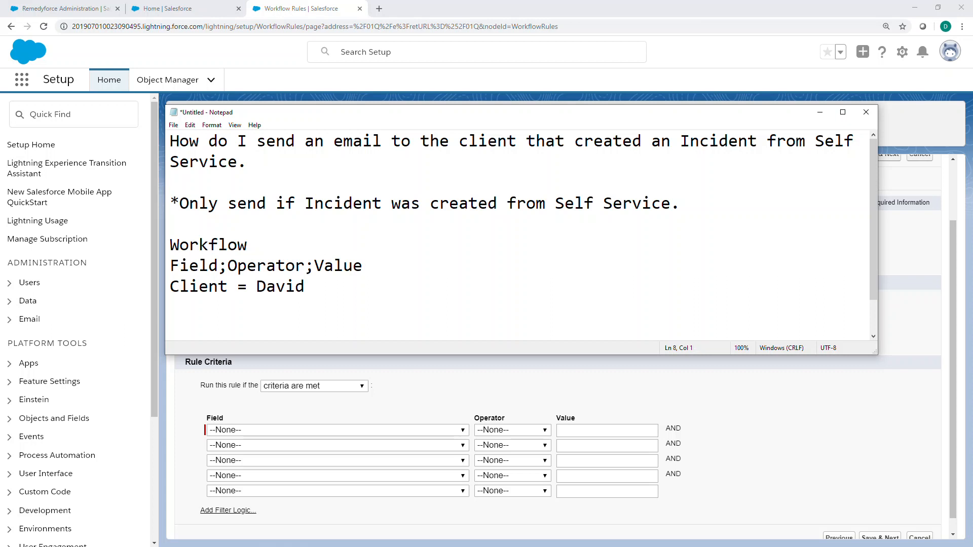
drag(307, 285, 181, 285)
click(310, 293)
- Add the criterion line "CreatedFromSelfService = true" under the Client example in the note
key(Return)
text(CreatedFromSe)
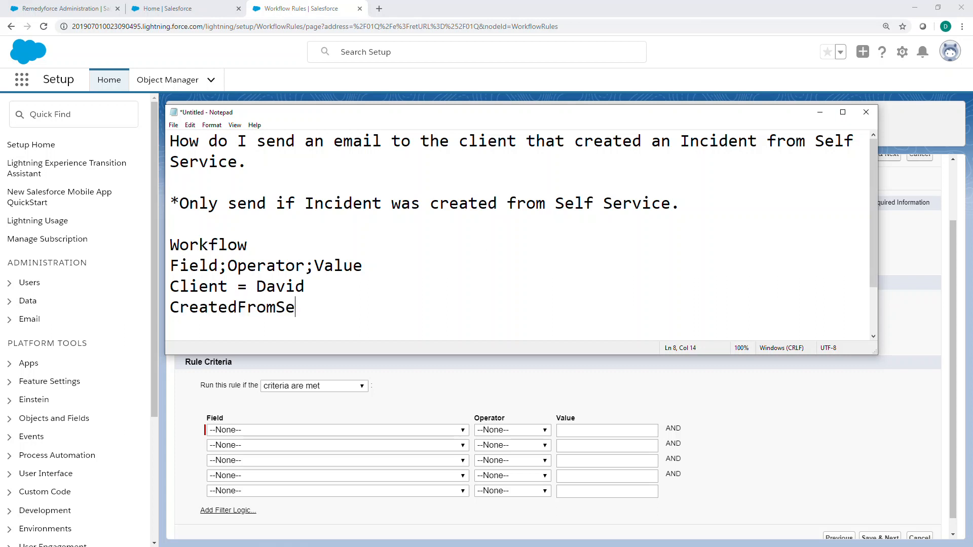
text(lfServic)
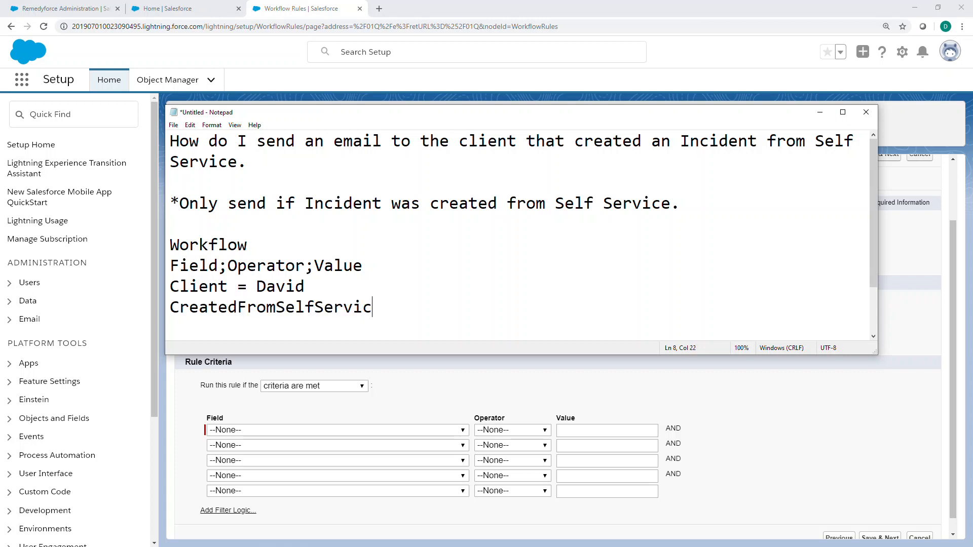
text(e = true)
key(Return)
key(Return)
- Add the line "Data Model" below the example criteria in the note, separated by a blank line
drag(455, 287, 170, 288)
click(251, 316)
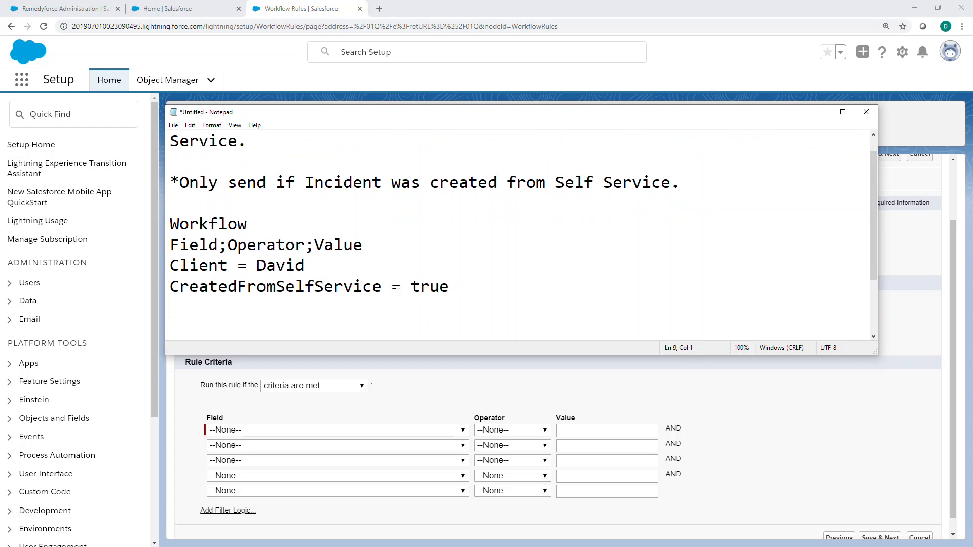
key(Return)
text(Data Model)
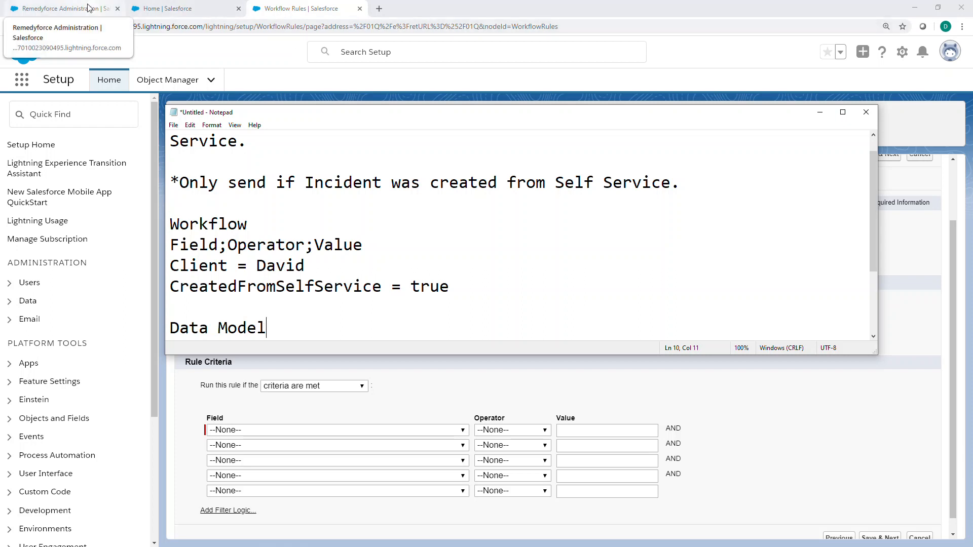
- Open the Incident object's custom fields and relationships from Remedyforce Administration's object management
click(60, 8)
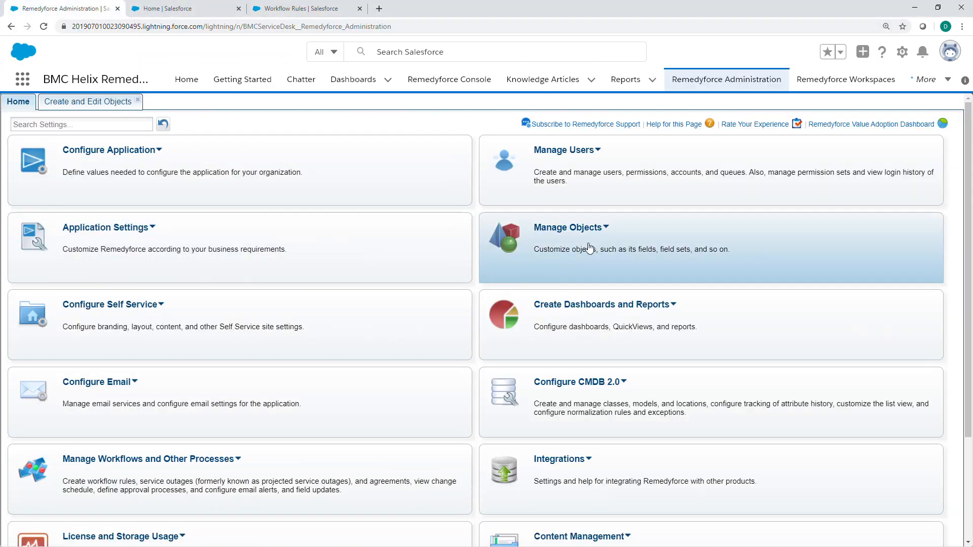
click(606, 232)
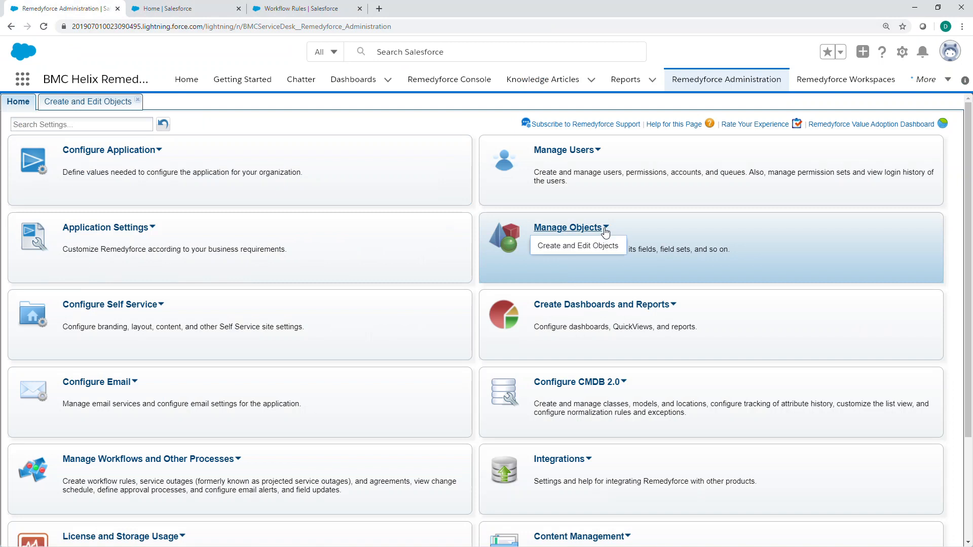
click(577, 249)
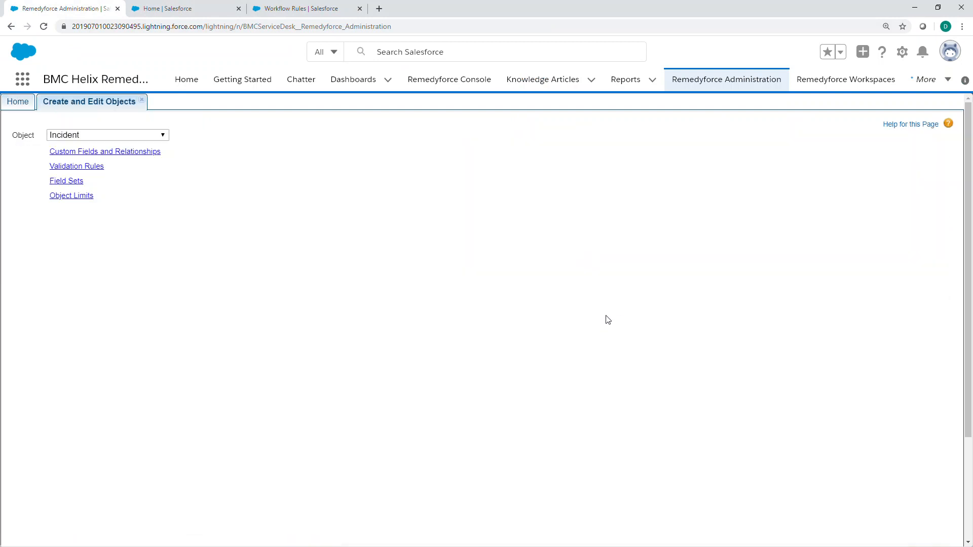
click(114, 153)
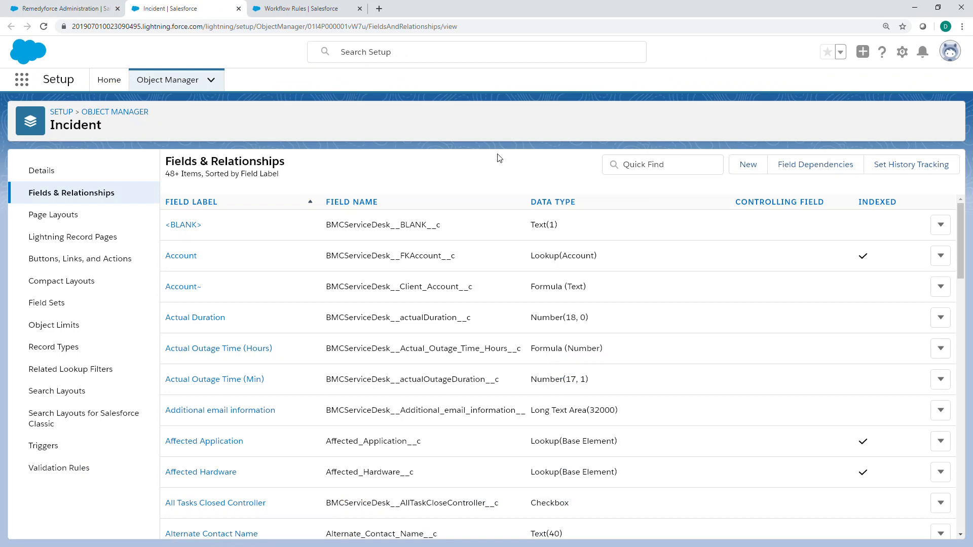
- Open the Incident Source field's definition from the Incident field list and select Self Service among its picklist values
mouse_move(961, 229)
mouse_down()
mouse_move(961, 391)
mouse_move(964, 219)
mouse_up()
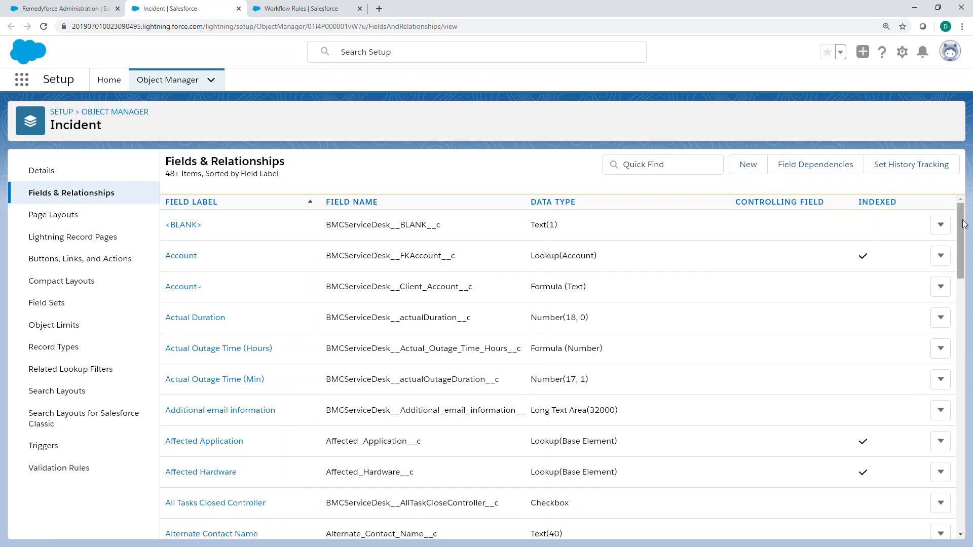
drag(963, 225, 964, 334)
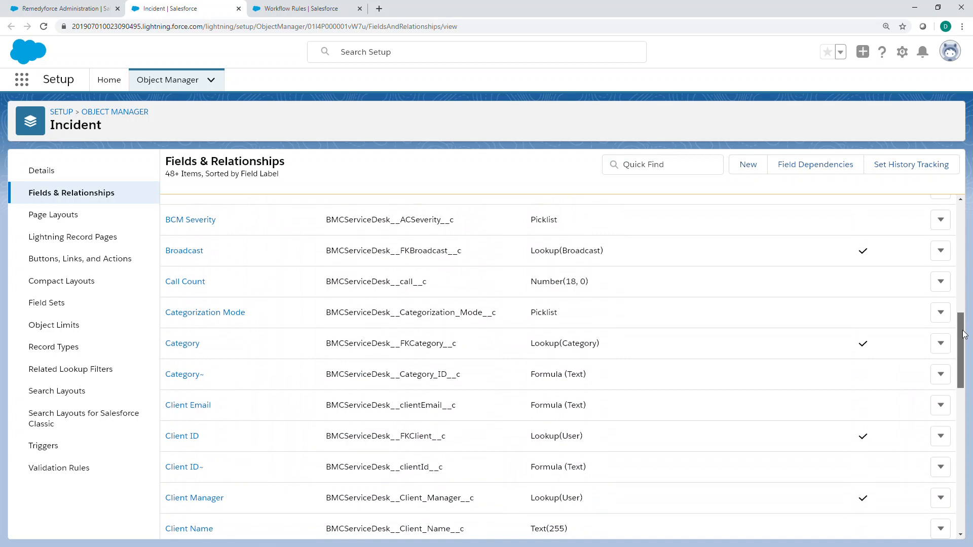
drag(965, 334, 964, 340)
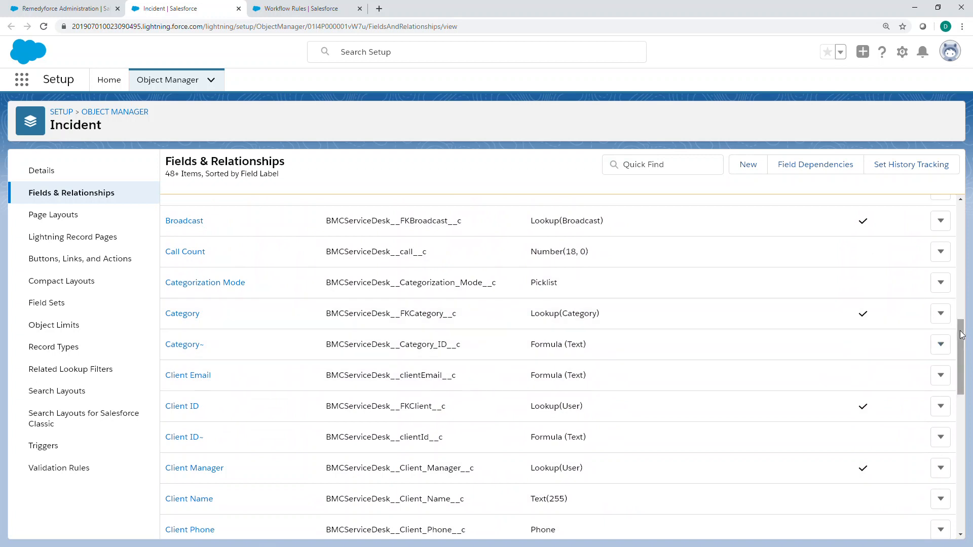
drag(963, 333, 965, 456)
scroll(832, 436, down, 2)
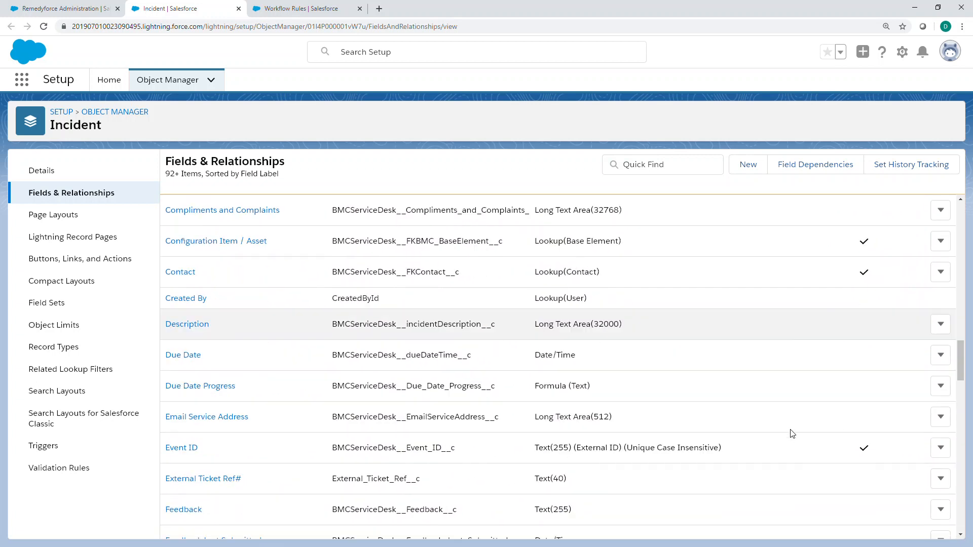
drag(963, 364, 964, 428)
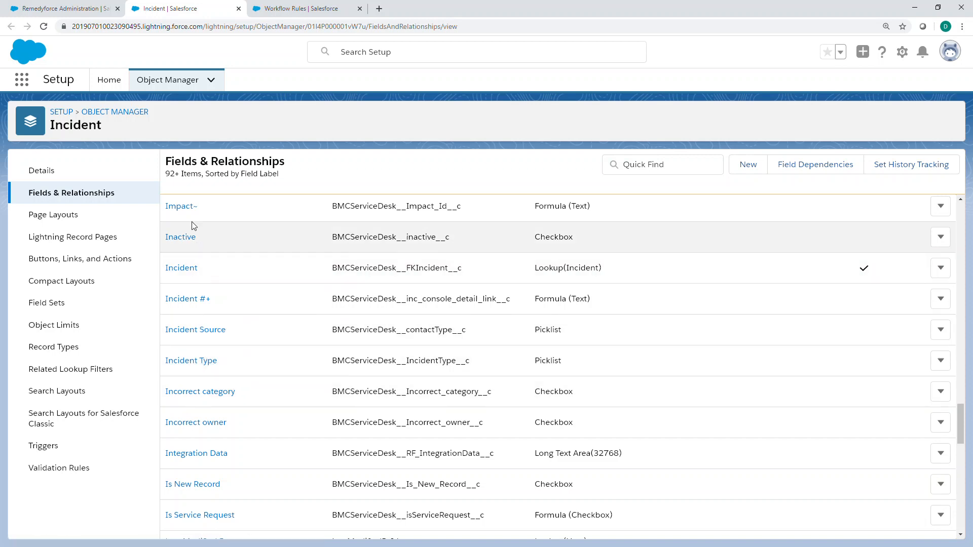
click(219, 330)
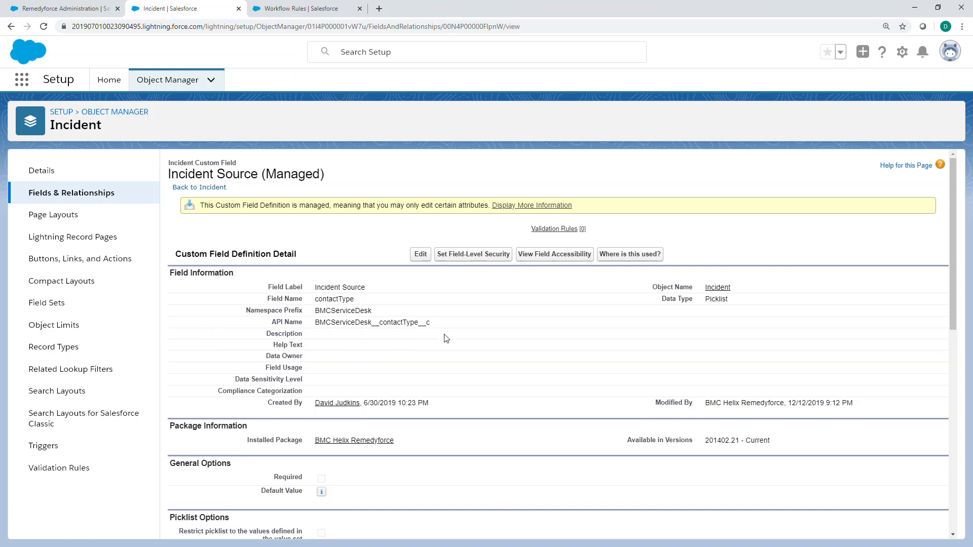
scroll(478, 378, down, 9)
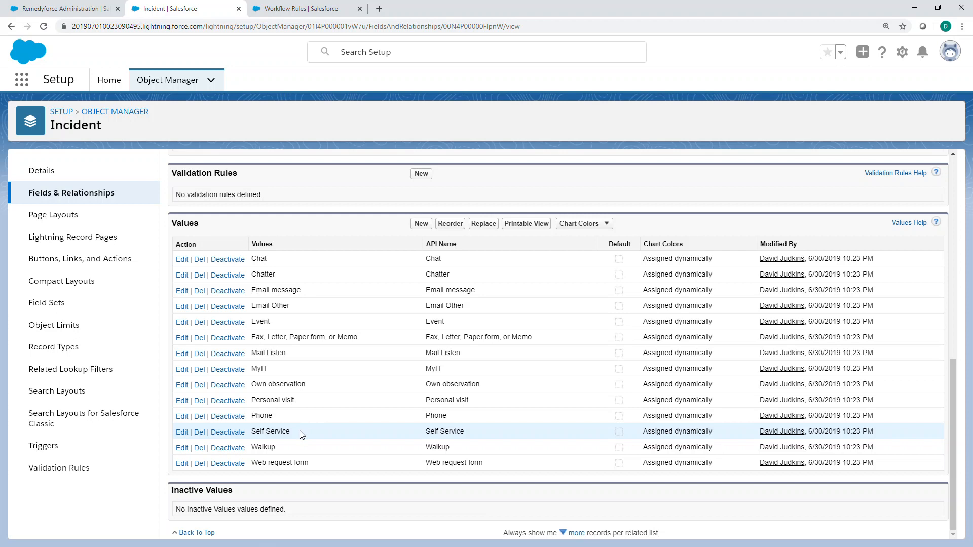
drag(301, 435, 253, 434)
- In the workflow rule form, set the first criterion's field to Incident: Incident Source and its operator to equals
click(306, 12)
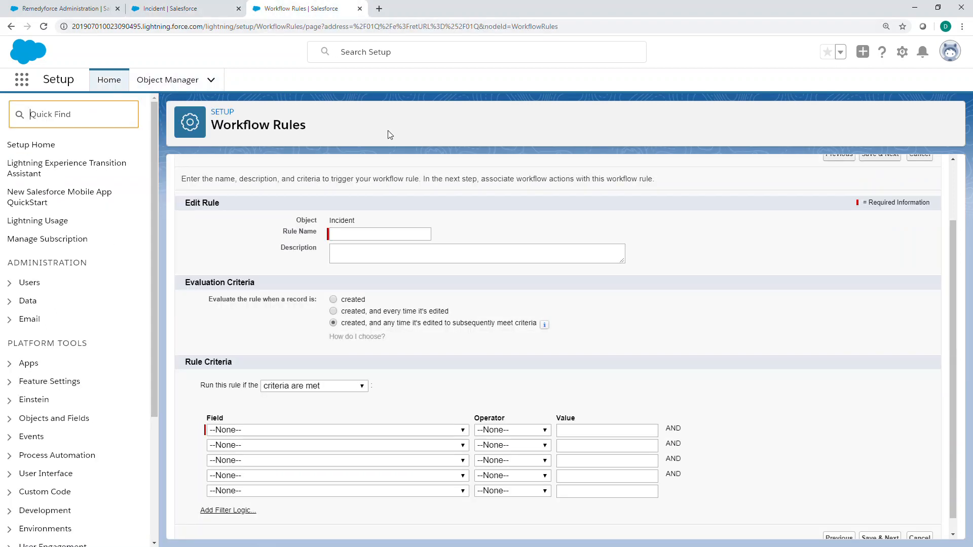
click(464, 431)
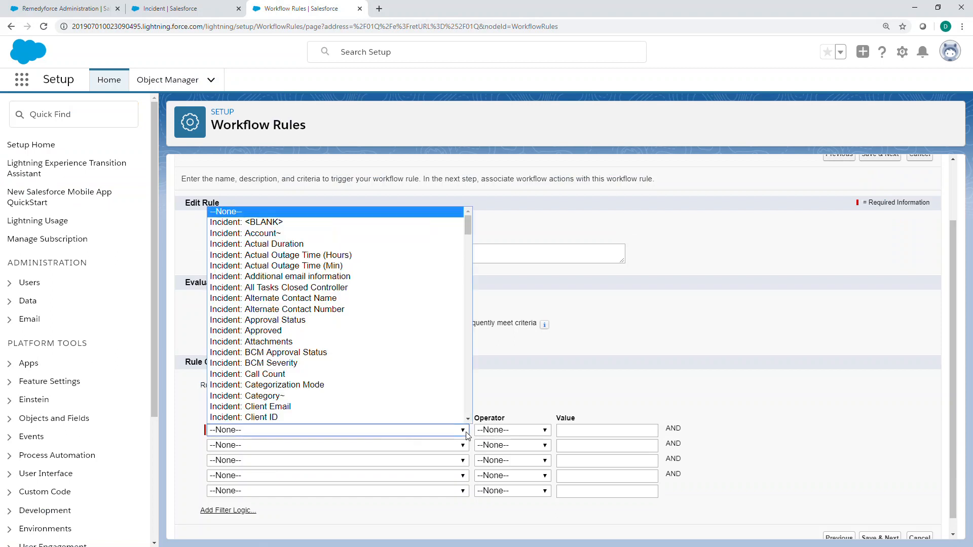
drag(469, 224, 466, 279)
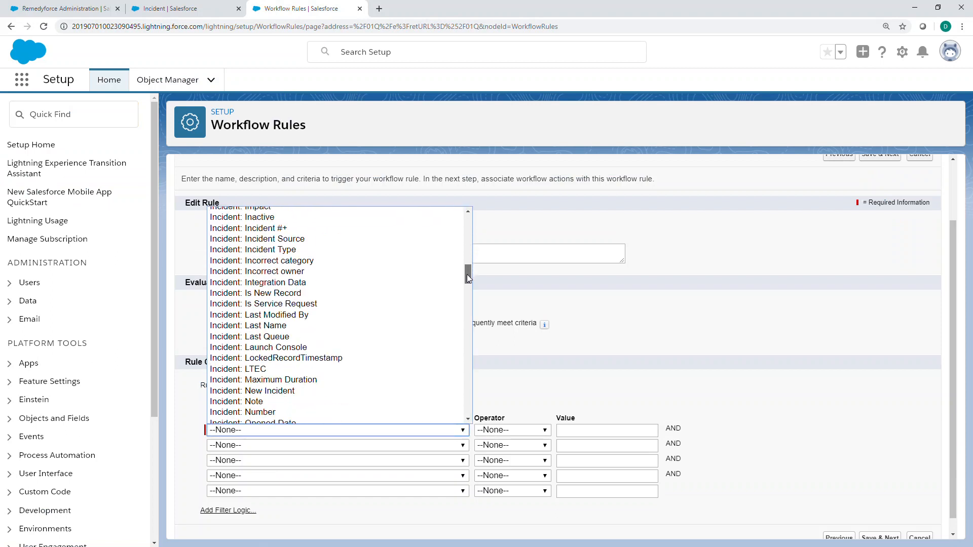
click(363, 239)
click(546, 430)
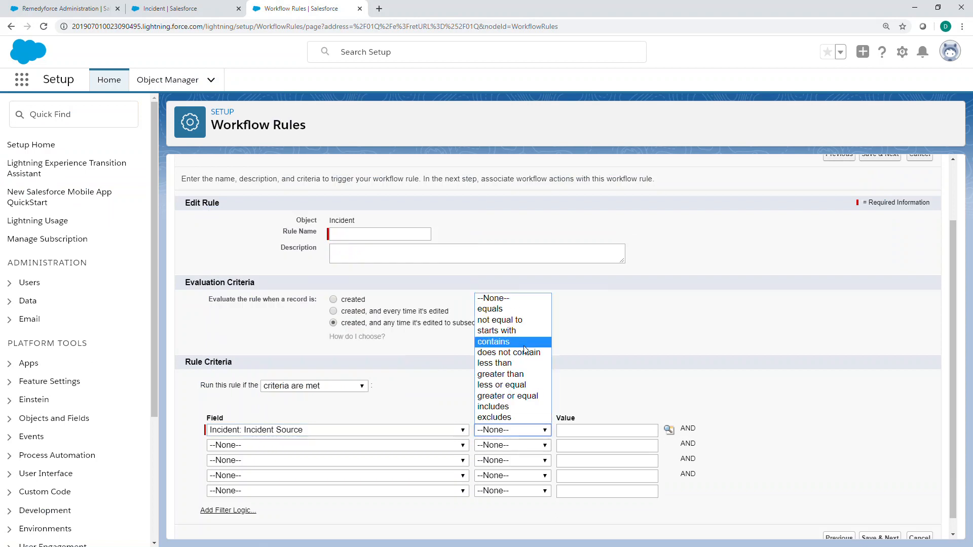
click(508, 309)
click(578, 430)
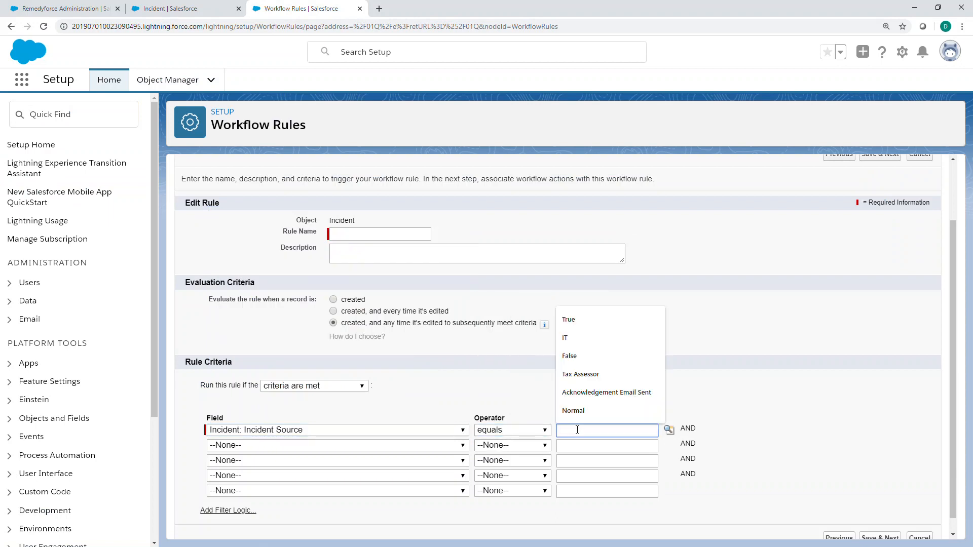
- Copy the Self Service value name from the Incident Source field's picklist values
click(163, 9)
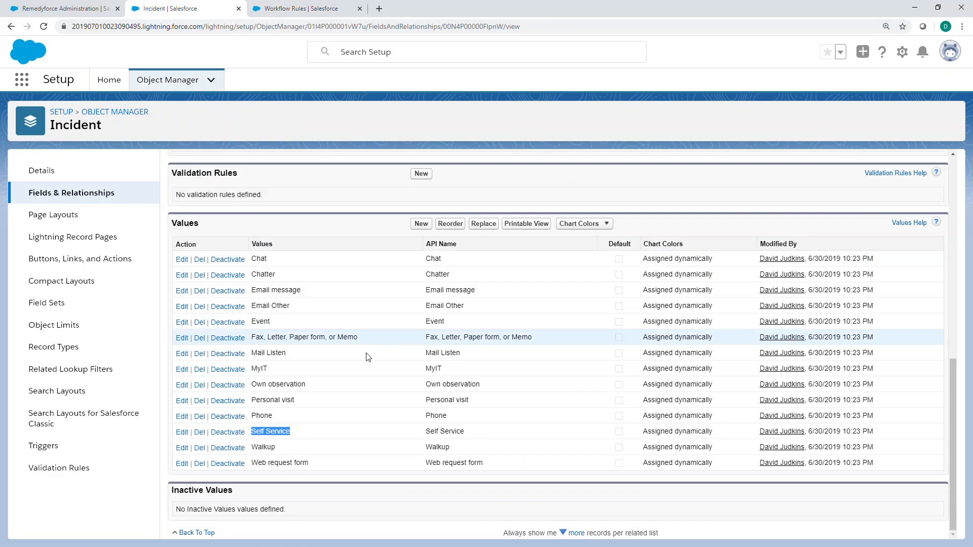
right_click(280, 432)
click(306, 438)
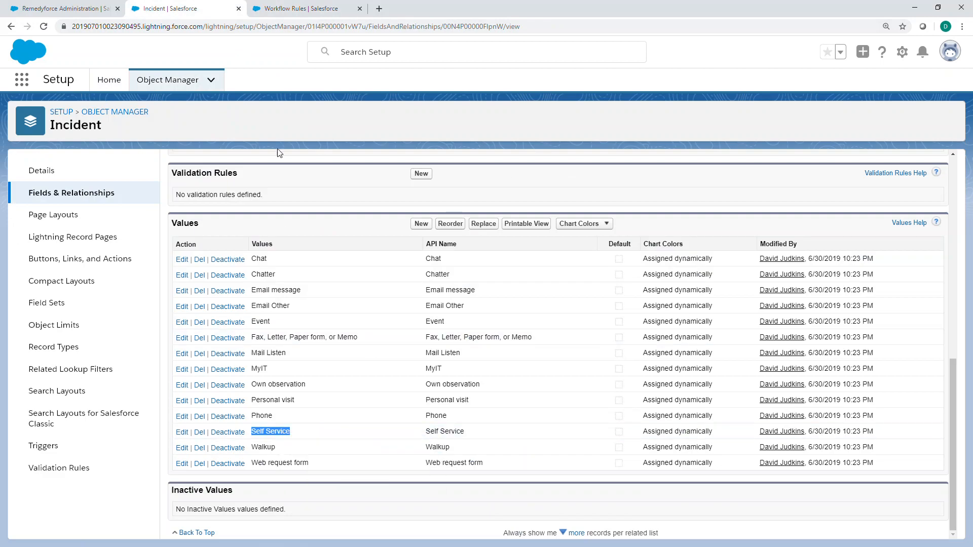
- In the workflow rule form, paste Self Service as the first criterion's value and set the rule to evaluate only when a record is created
click(301, 9)
right_click(587, 431)
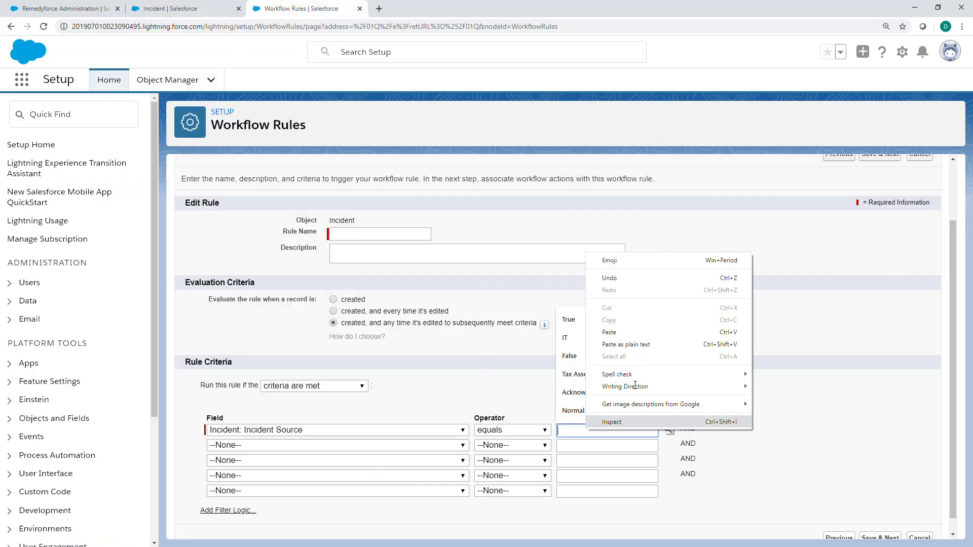
click(633, 343)
click(808, 461)
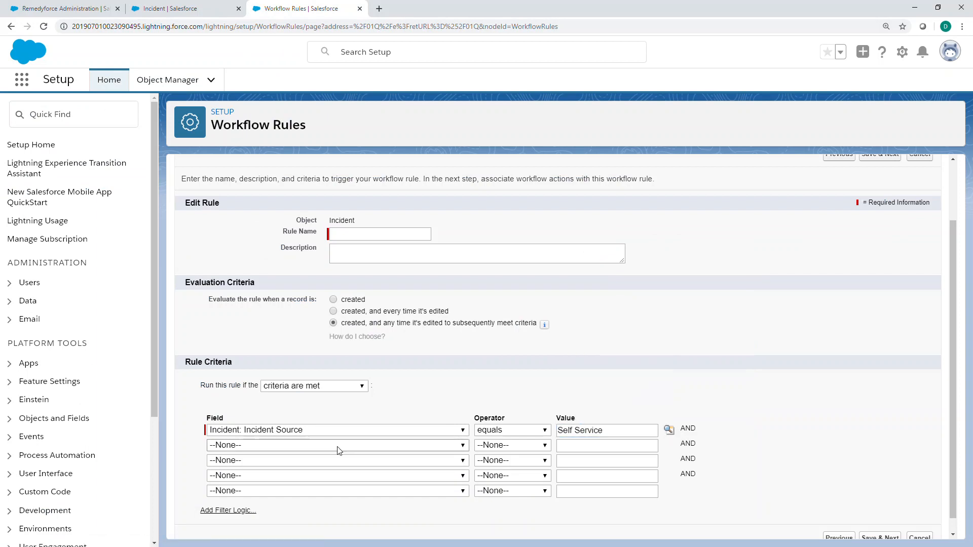
click(333, 300)
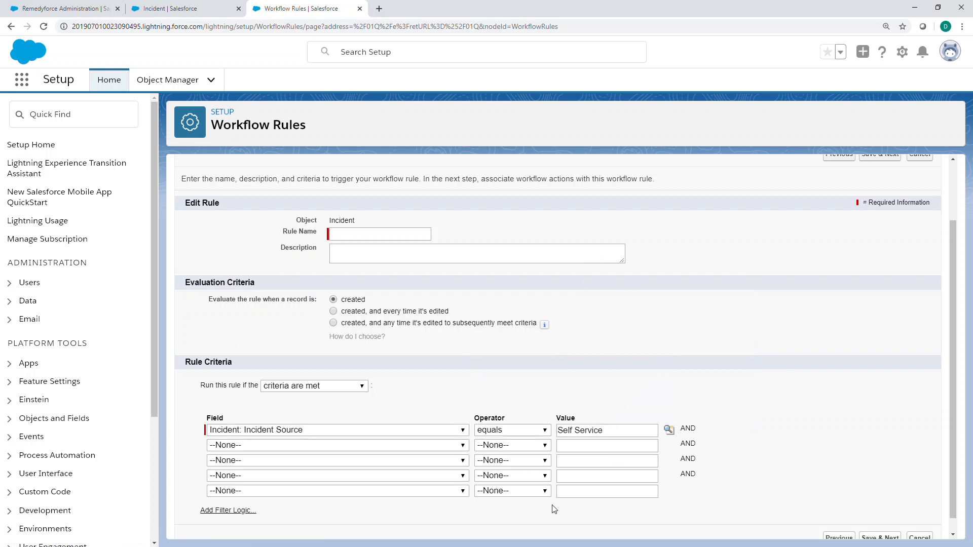
- Change the first criterion's field to Current User: Profile and replace its value with ServiceDesk Client
click(464, 431)
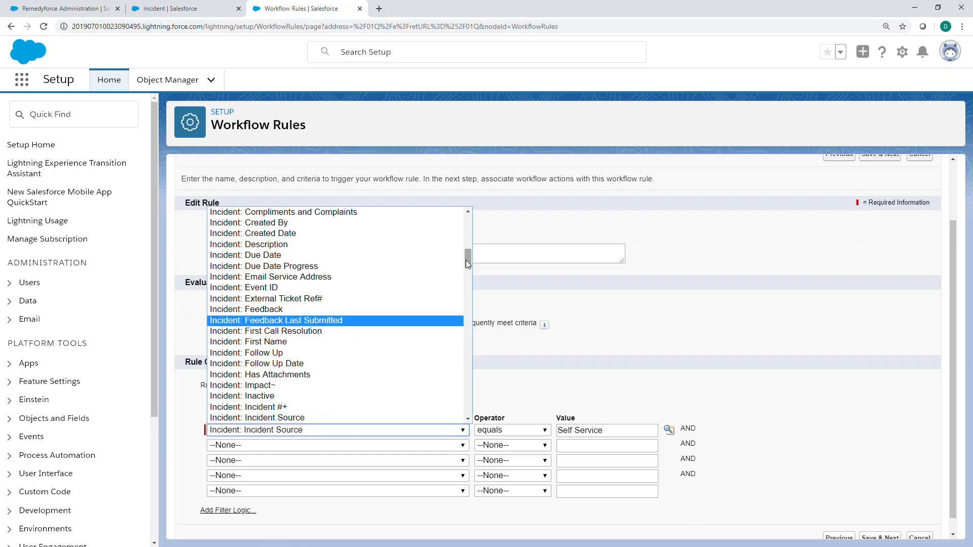
drag(467, 259, 469, 386)
click(442, 383)
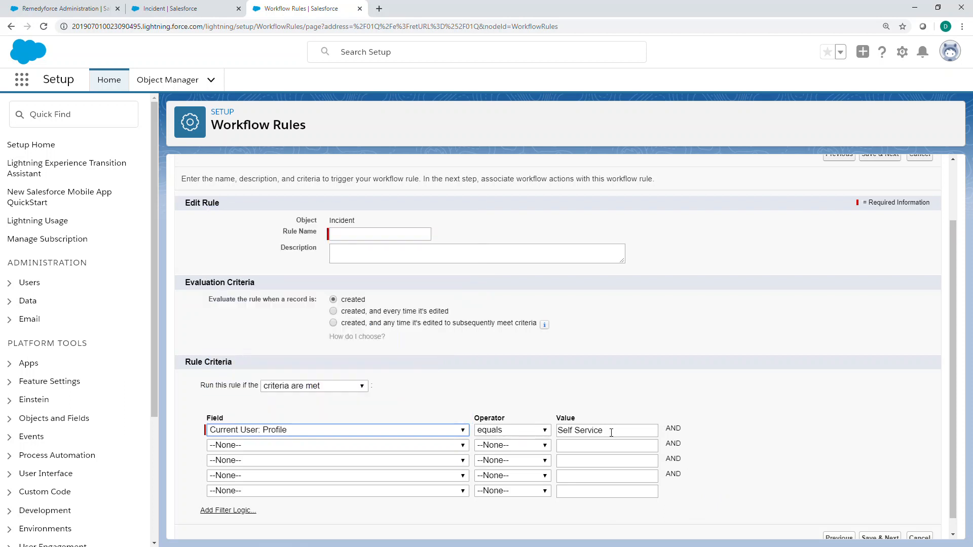
drag(611, 433, 556, 432)
text(Ser)
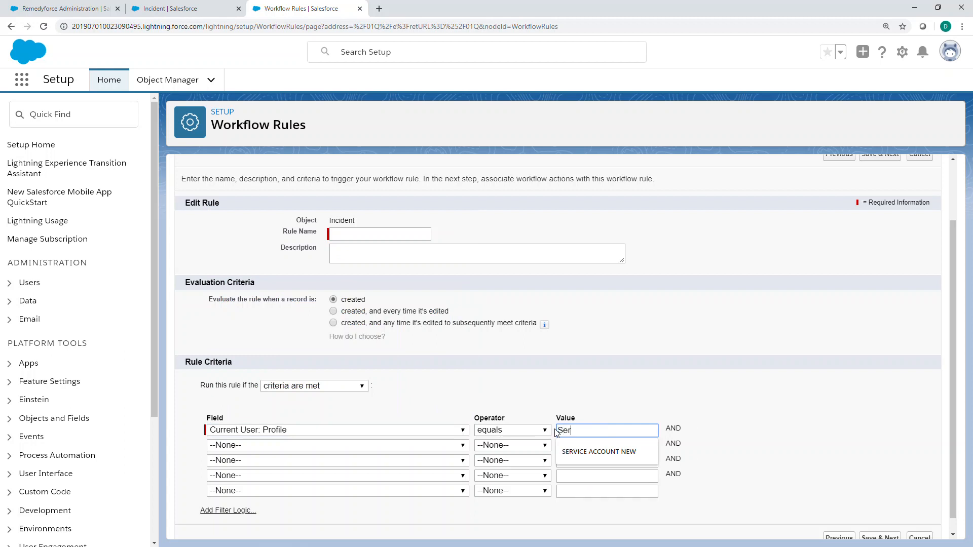
text(viceDesk Client)
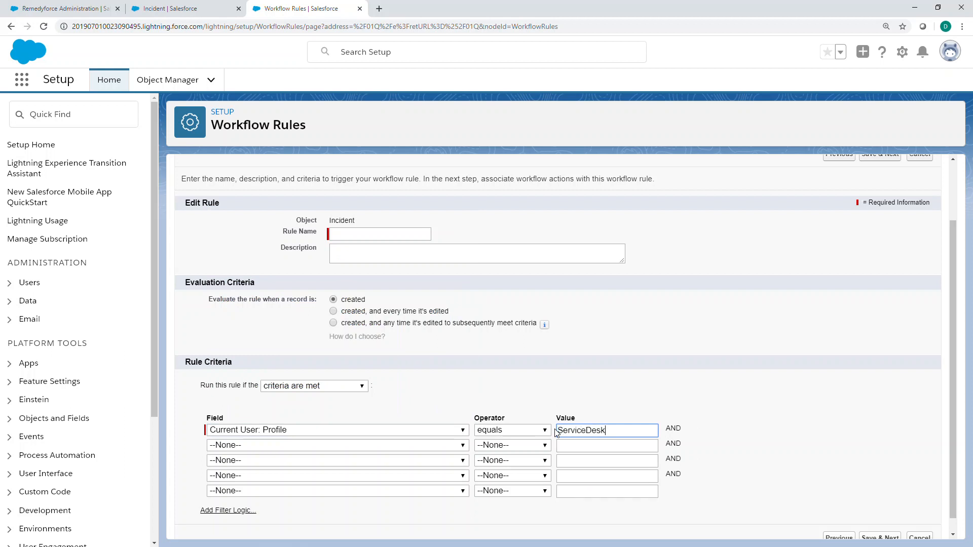